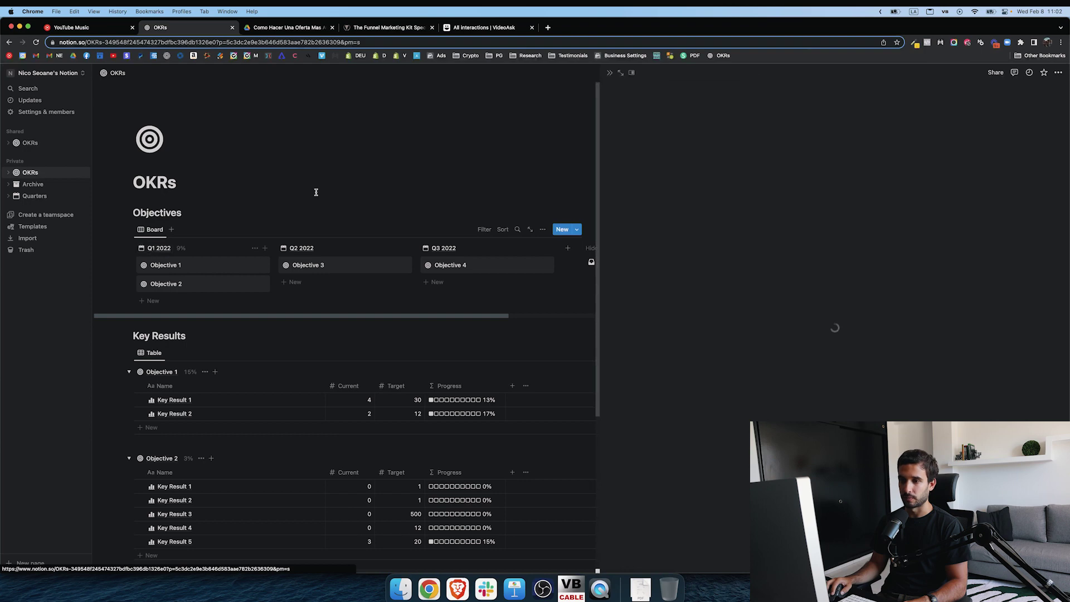
- Rename the Q1 2022 quarter as "Q1 2023" and its first objective as "$10.000 mes con mi curso online"
{"action": "key", "text": "BackSpace"}
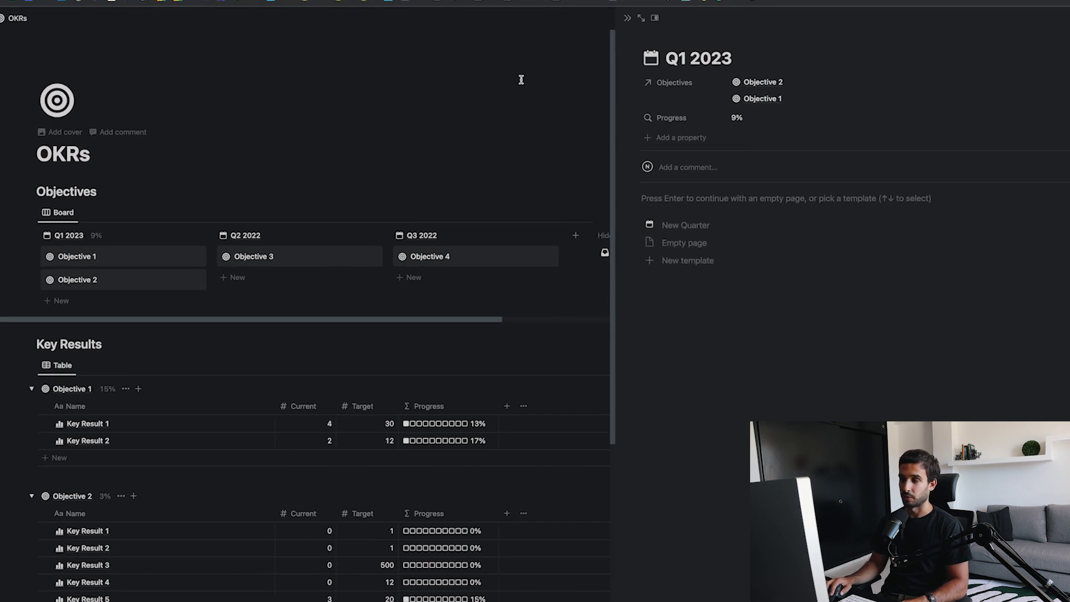
{"action": "left_click", "coordinate": [627, 18]}
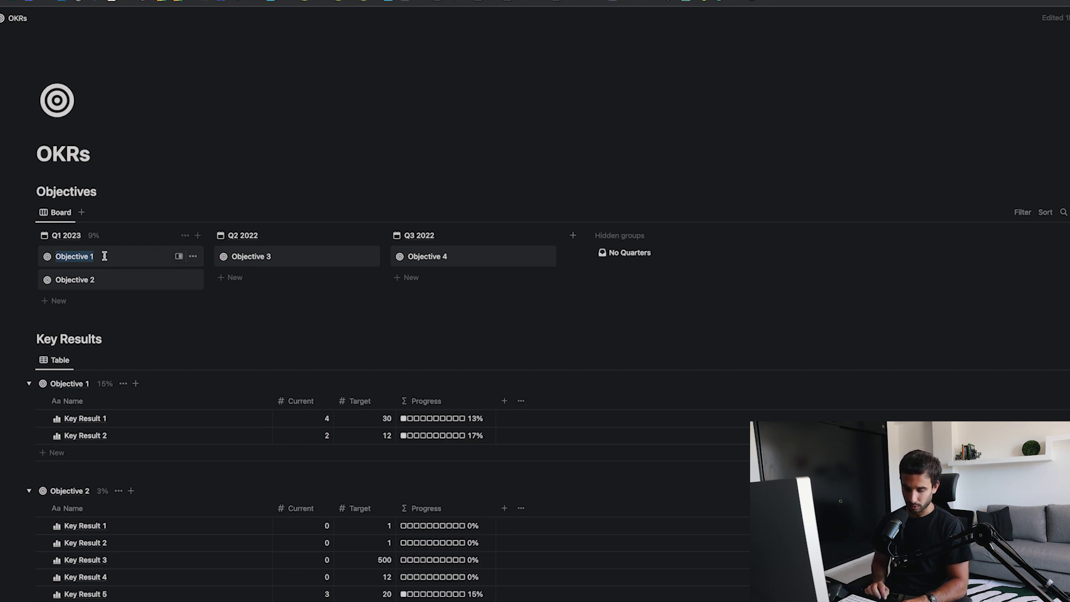
{"action": "type", "text": "$"}
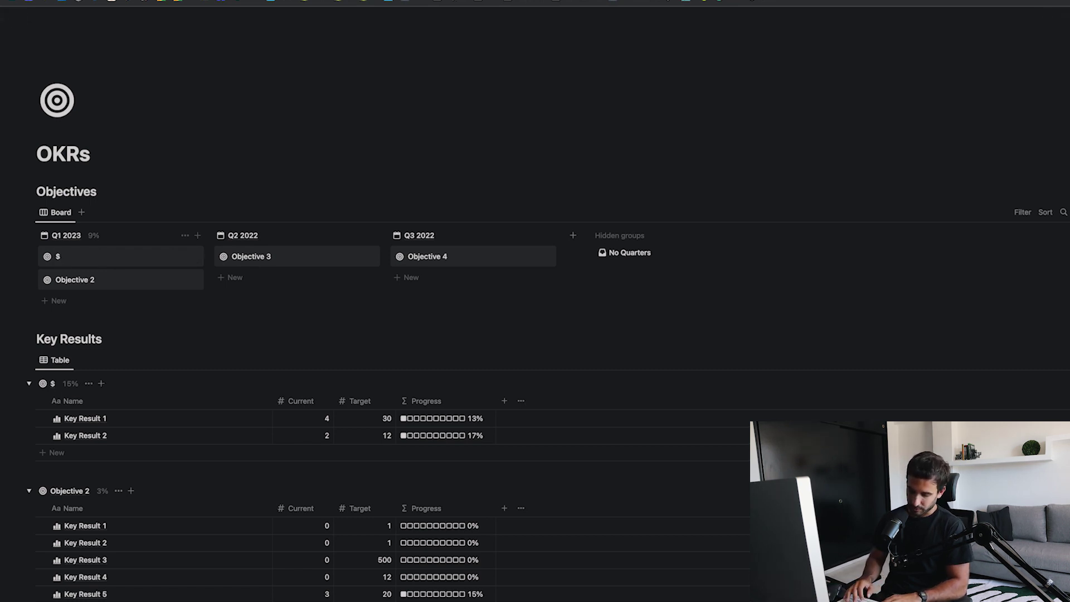
{"action": "type", "text": "10.000"}
{"action": "type", "text": " mes con mi curso online"}
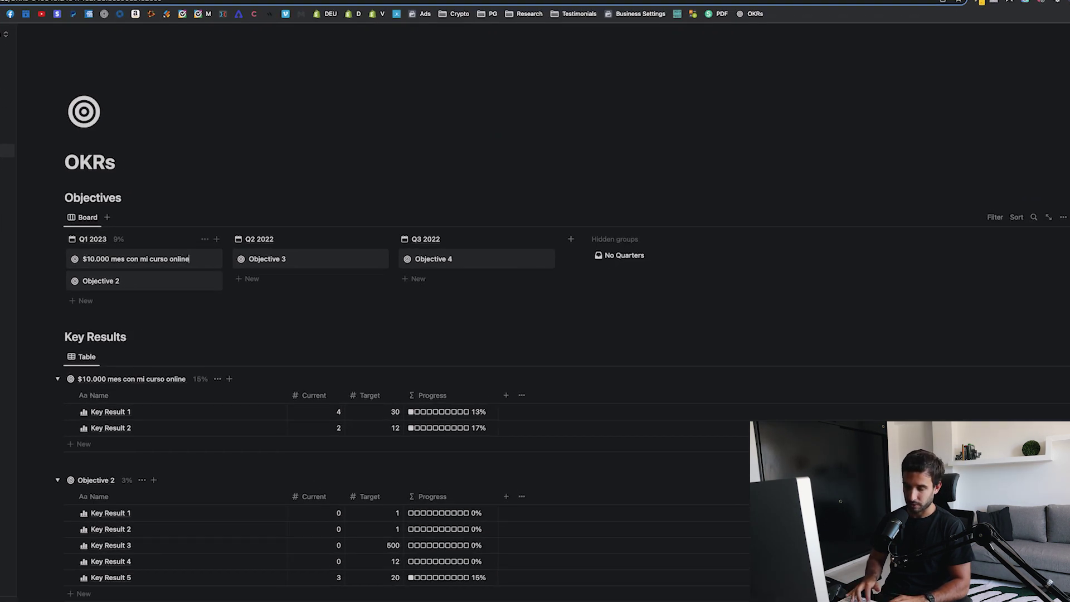
- Rename Objective 2 in Q1 2023 as "Crecimiento de audiencia en RRSS"
{"action": "left_click", "coordinate": [137, 280]}
{"action": "double_click", "coordinate": [721, 78]}
{"action": "type", "text": "Creci"}
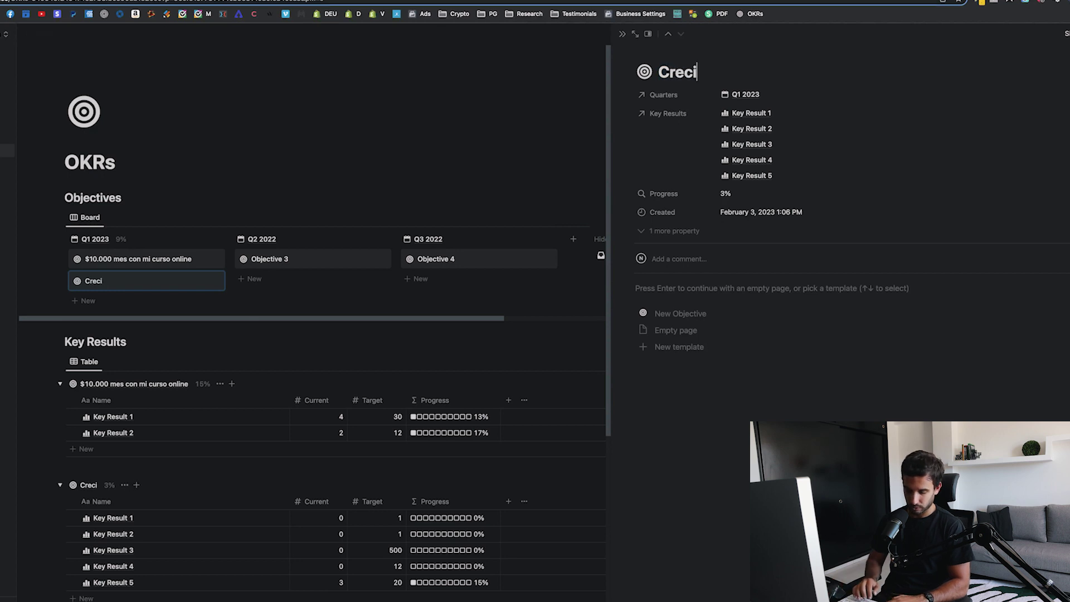
{"action": "type", "text": "miento de audiencia en"}
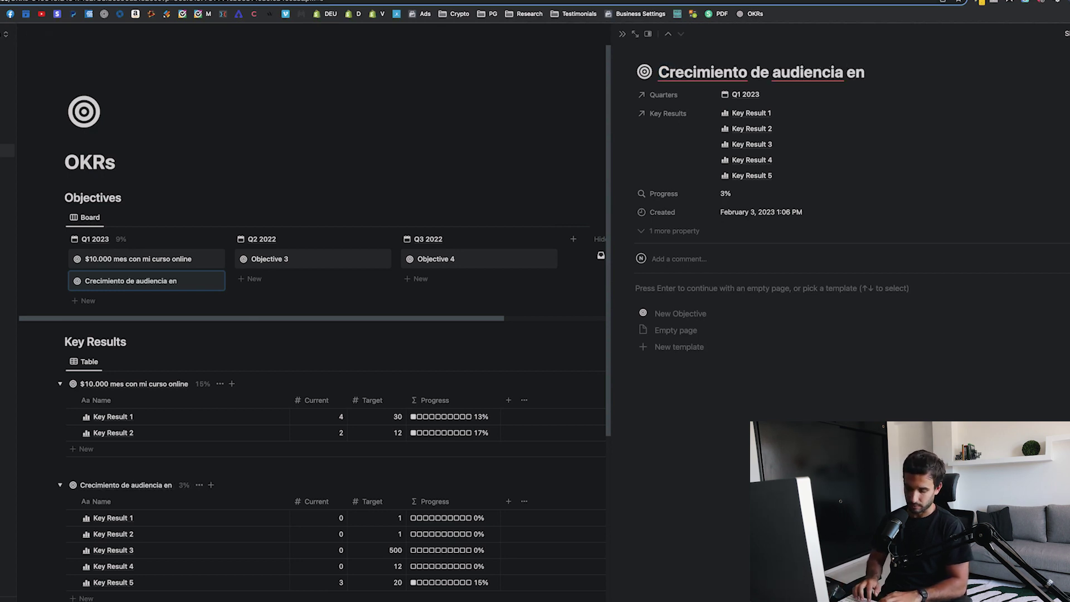
{"action": "type", "text": " en RRSS"}
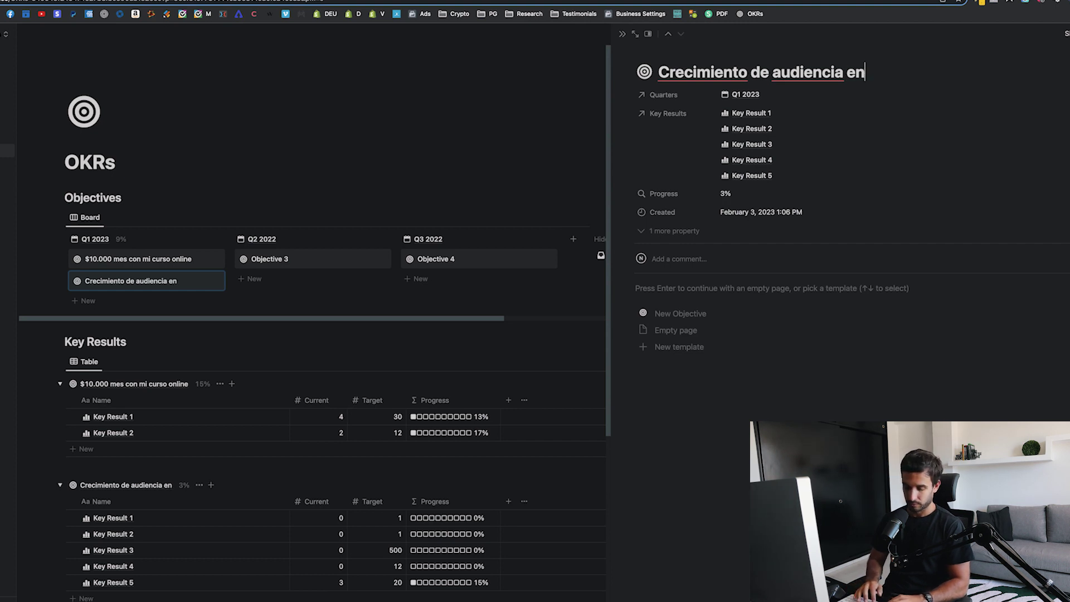
{"action": "right_click", "coordinate": [811, 72]}
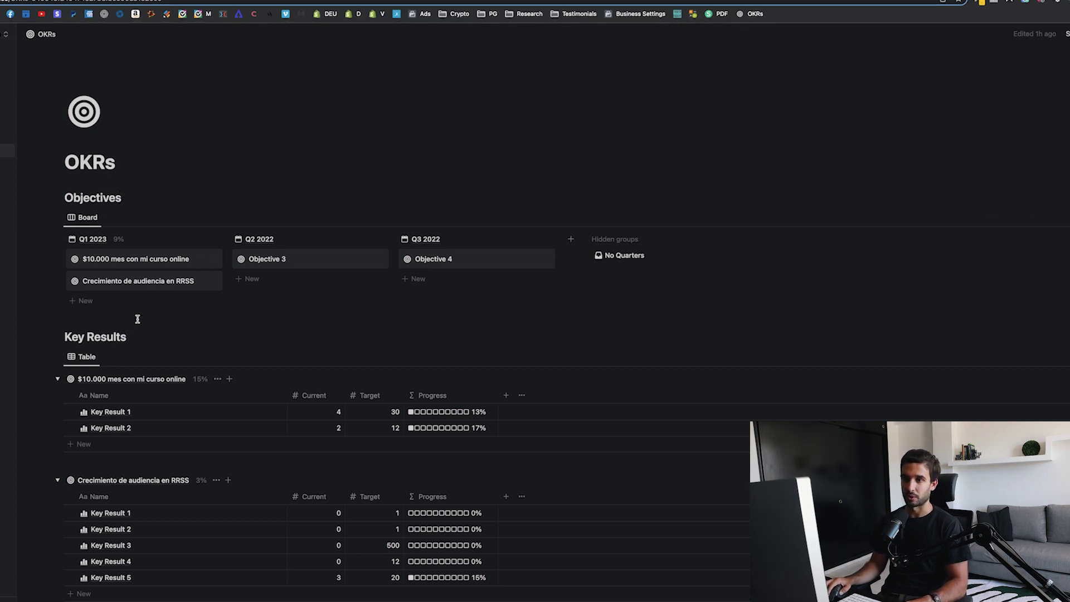
- Add a third objective to the Q1 2023 column and name it "5 Entrevistas nuevas"
{"action": "scroll", "coordinate": [139, 312], "scroll_direction": "down", "scroll_amount": 2}
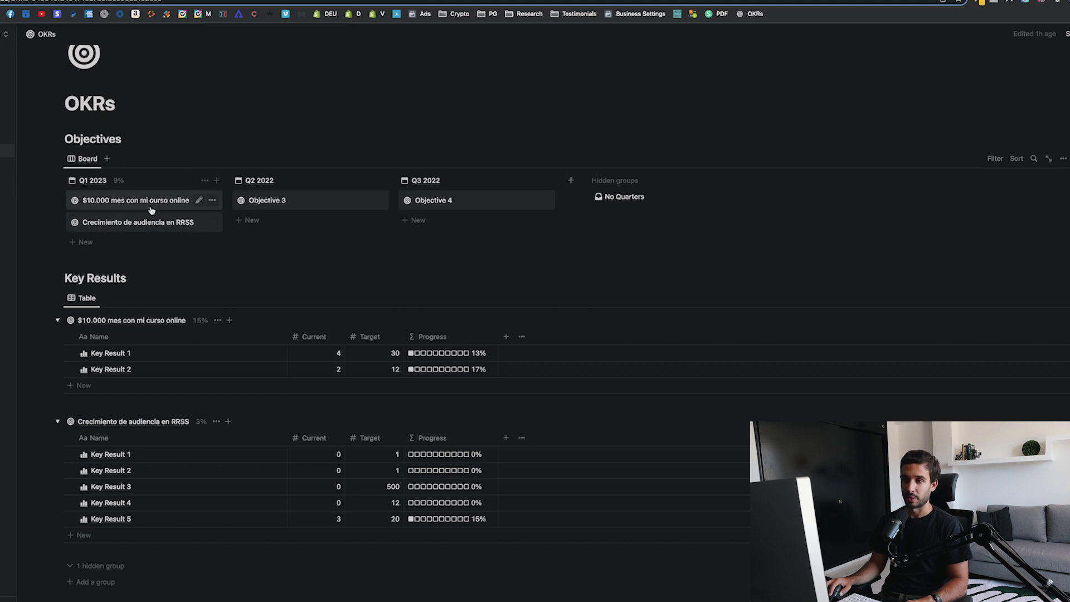
{"action": "left_click", "coordinate": [85, 243]}
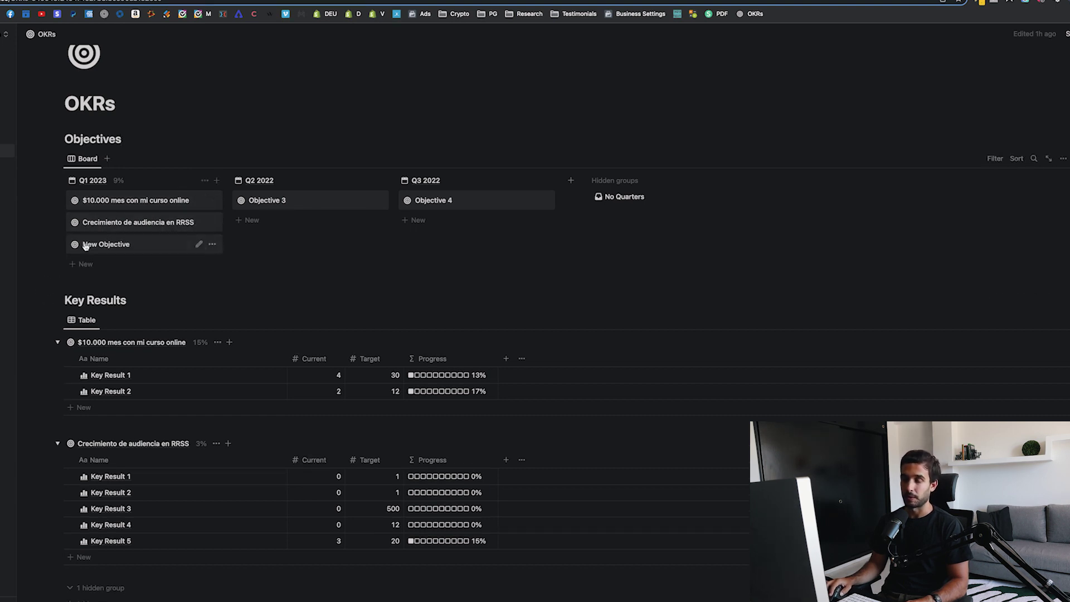
{"action": "left_click", "coordinate": [100, 246]}
{"action": "triple_click", "coordinate": [720, 73]}
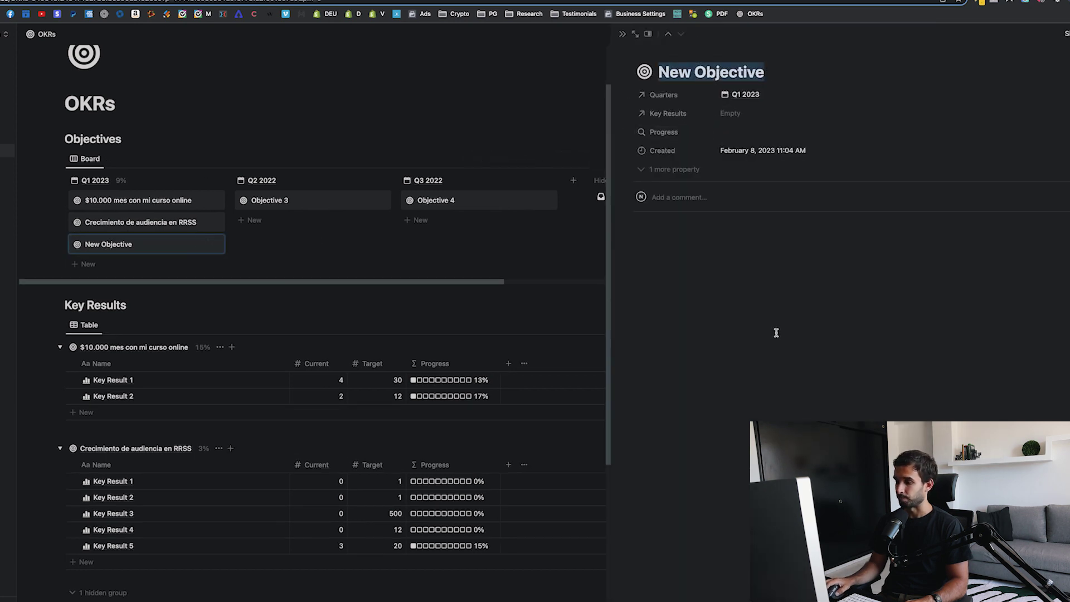
{"action": "type", "text": "5 Entrevistas nuevas"}
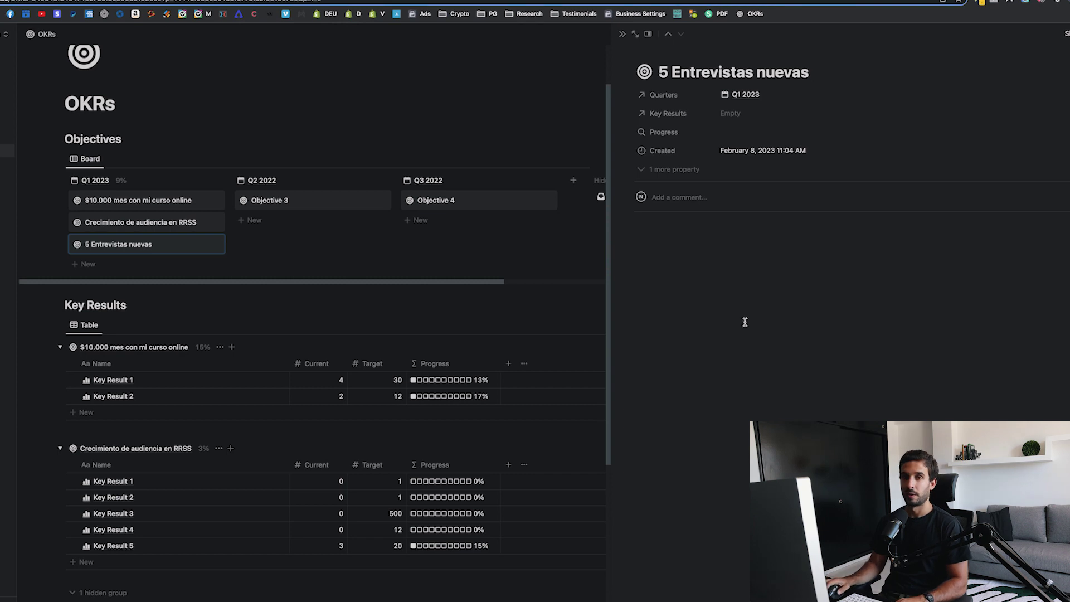
{"action": "left_click", "coordinate": [623, 36]}
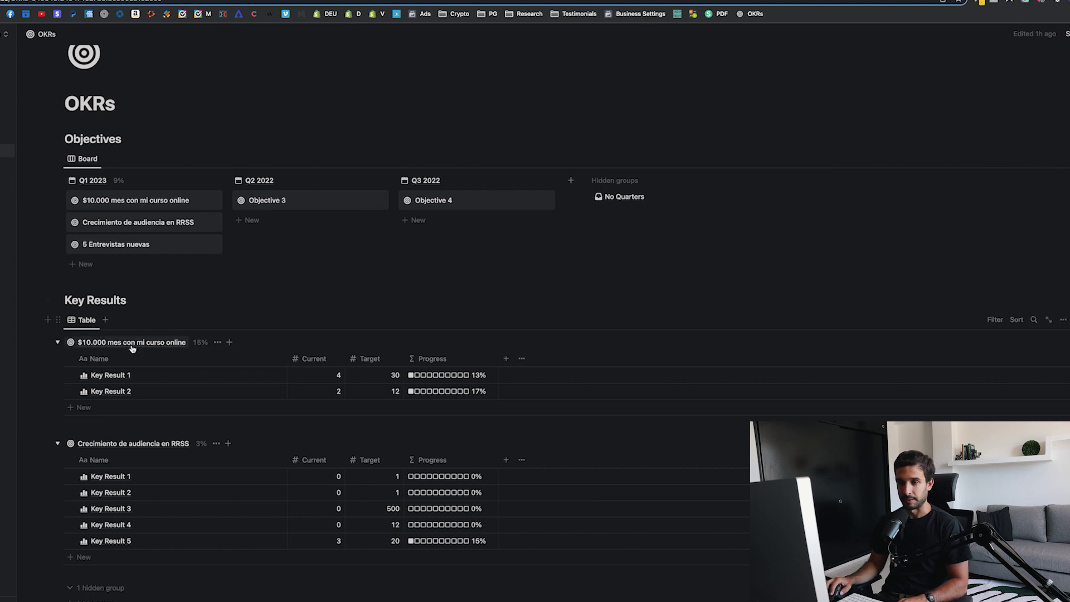
- Rename Key Result 1 of the $10.000 objective as "Lanzar mi beta webinar y vender mínimo 10 unidades", with the accent on "mínimo" corrected
{"action": "scroll", "coordinate": [128, 363], "scroll_direction": "down", "scroll_amount": 3}
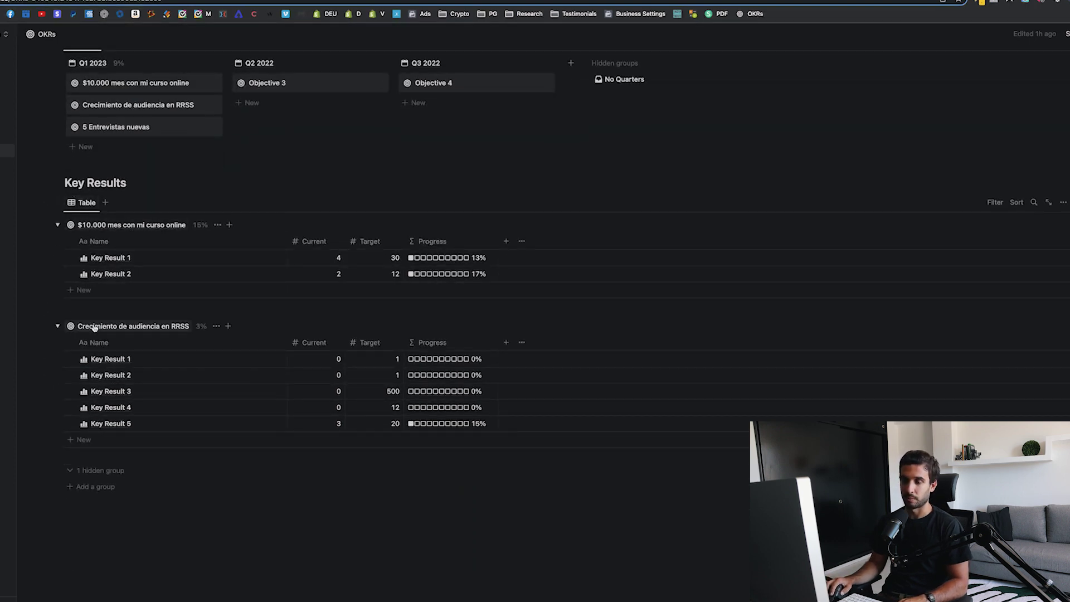
{"action": "scroll", "coordinate": [154, 332], "scroll_direction": "up", "scroll_amount": 2}
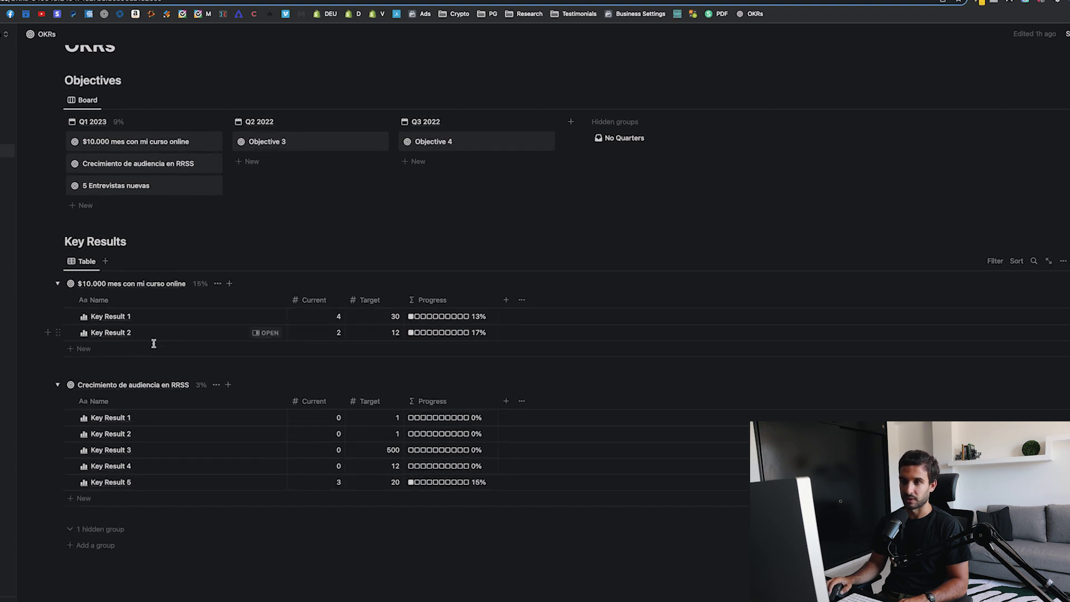
{"action": "left_click", "coordinate": [109, 315]}
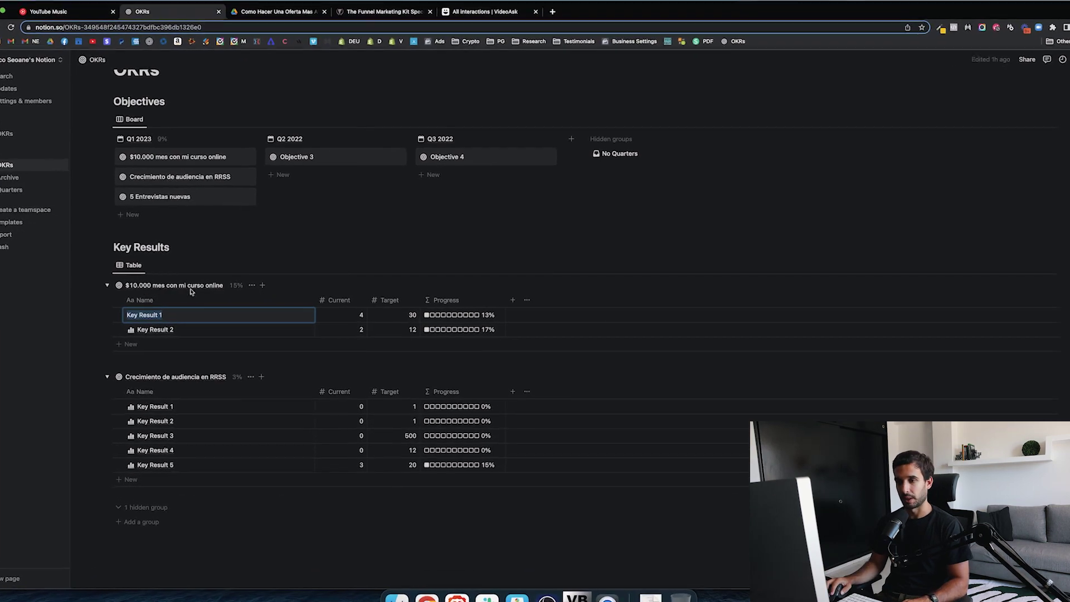
{"action": "type", "text": "Lanzar mi beta webinar y vender minimo 10 unidades"}
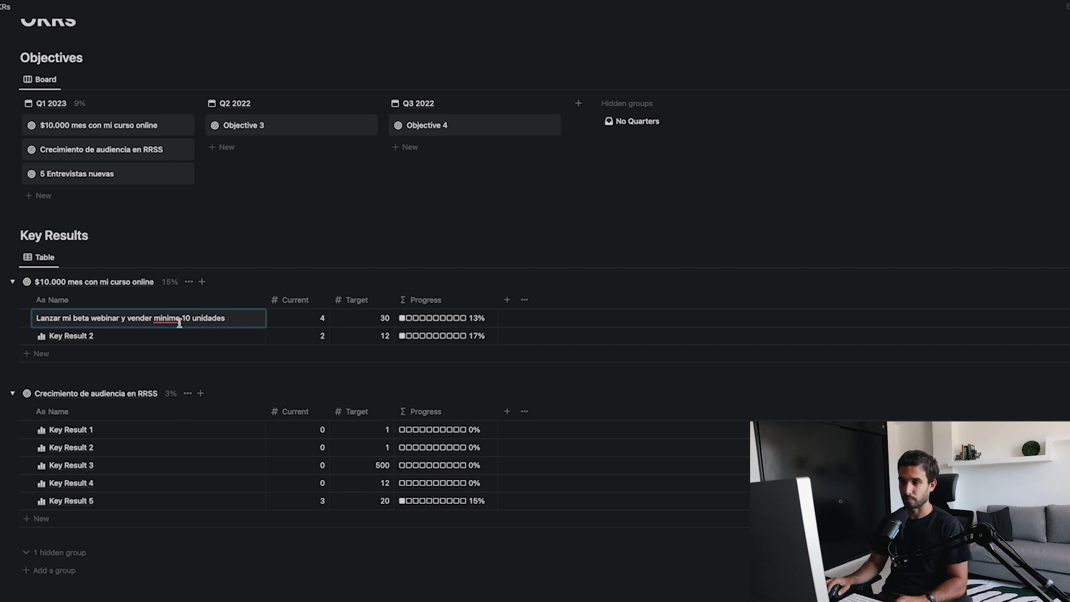
{"action": "right_click", "coordinate": [179, 319]}
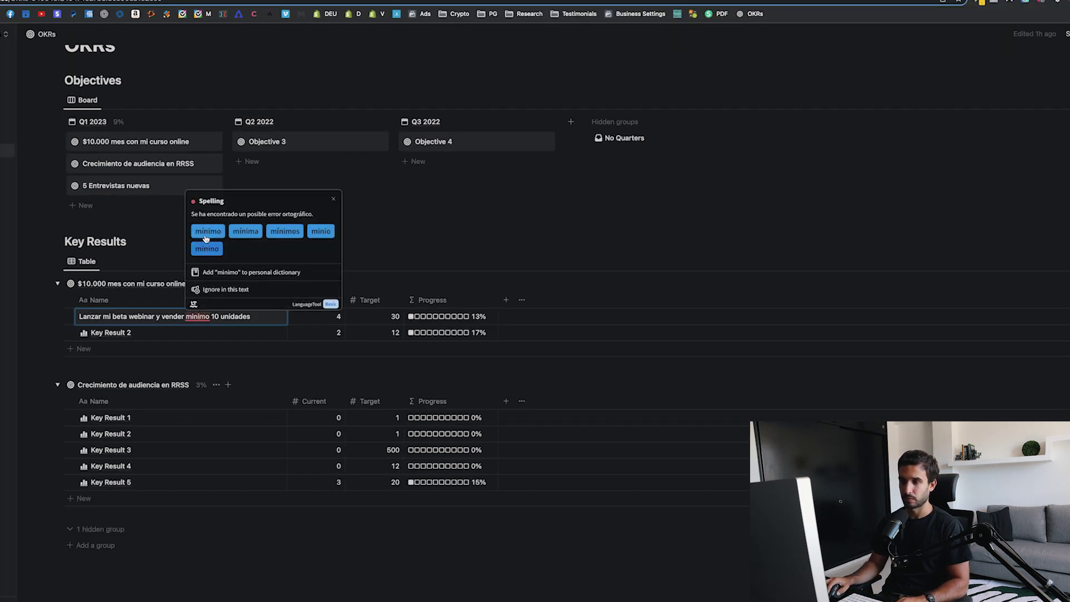
{"action": "left_click", "coordinate": [175, 226]}
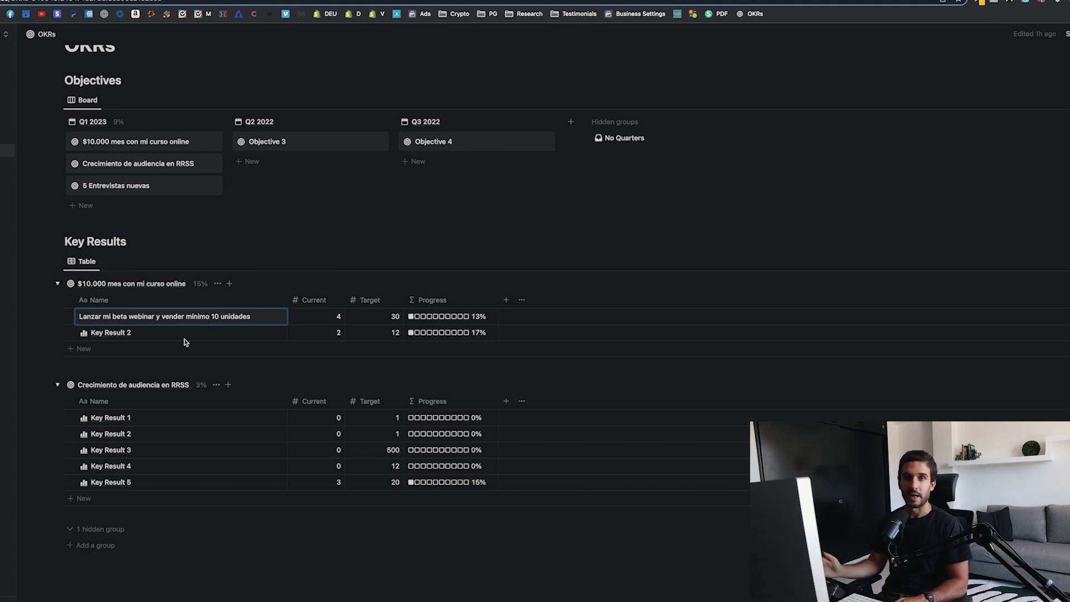
{"action": "key", "text": "Escape"}
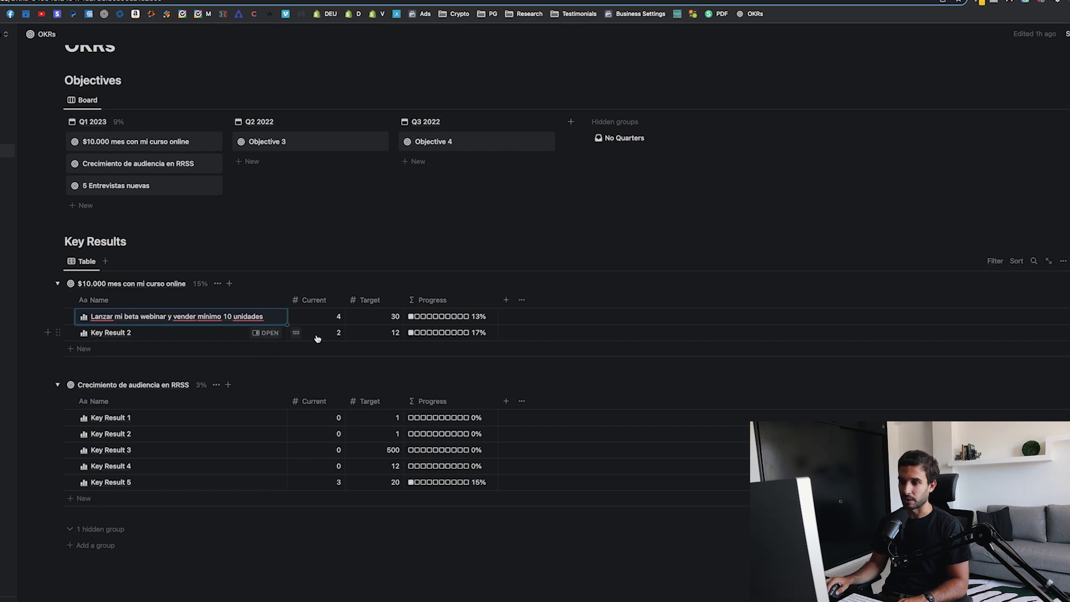
- Set the beta webinar key result's target to 10 and its current value to 0
{"action": "left_click", "coordinate": [363, 320]}
{"action": "type", "text": "10"}
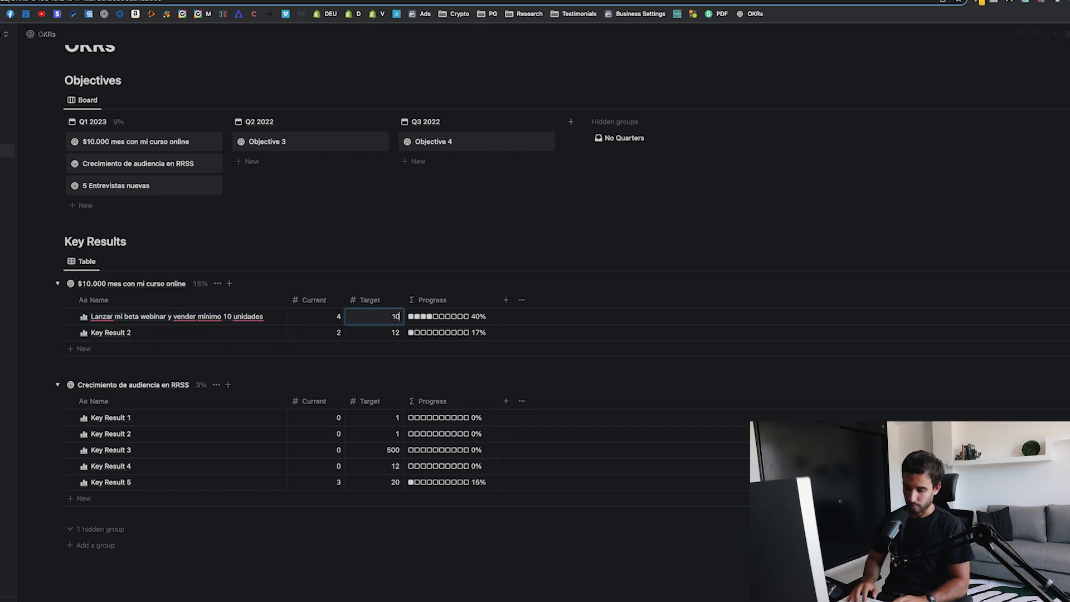
{"action": "left_click", "coordinate": [319, 317]}
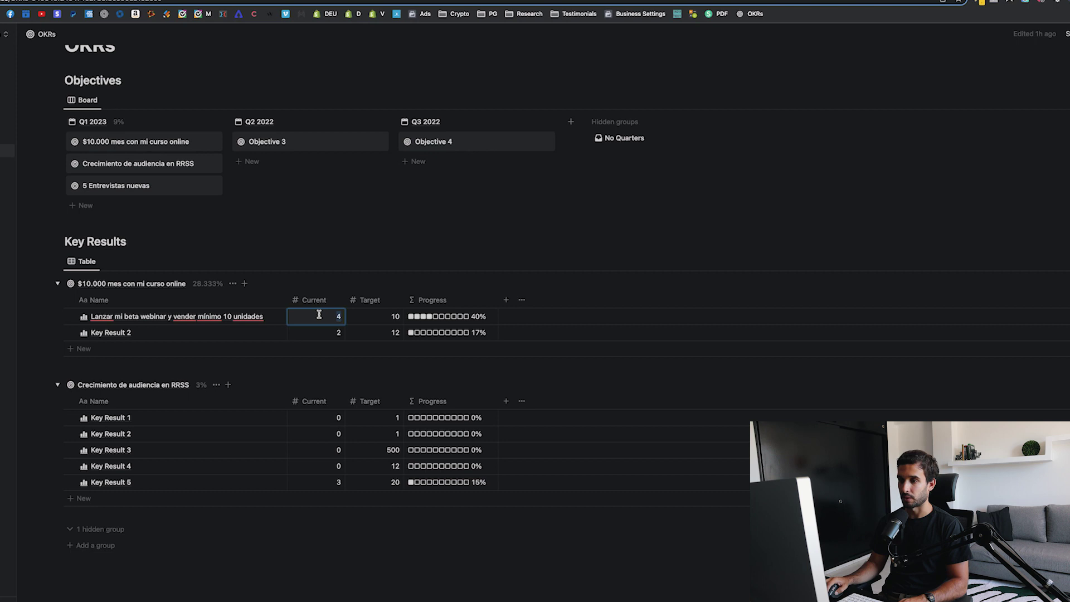
{"action": "type", "text": "0"}
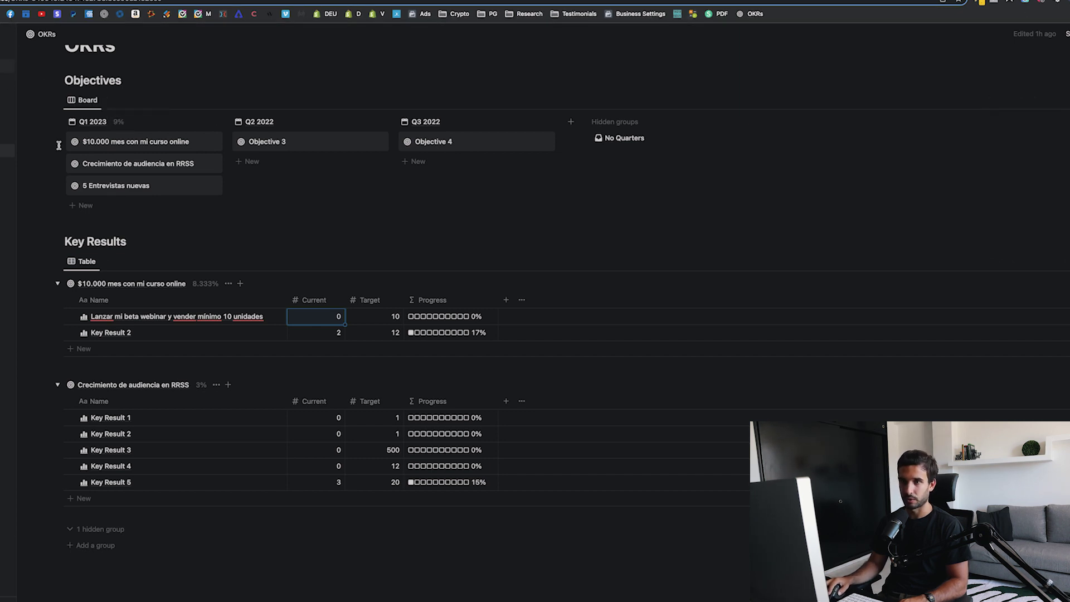
- Rename Key Result 2 of the $10.000 objective as "Probar 10 creativos nuevos con mis anuncios", with current value 0 and target 10
{"action": "double_click", "coordinate": [113, 334]}
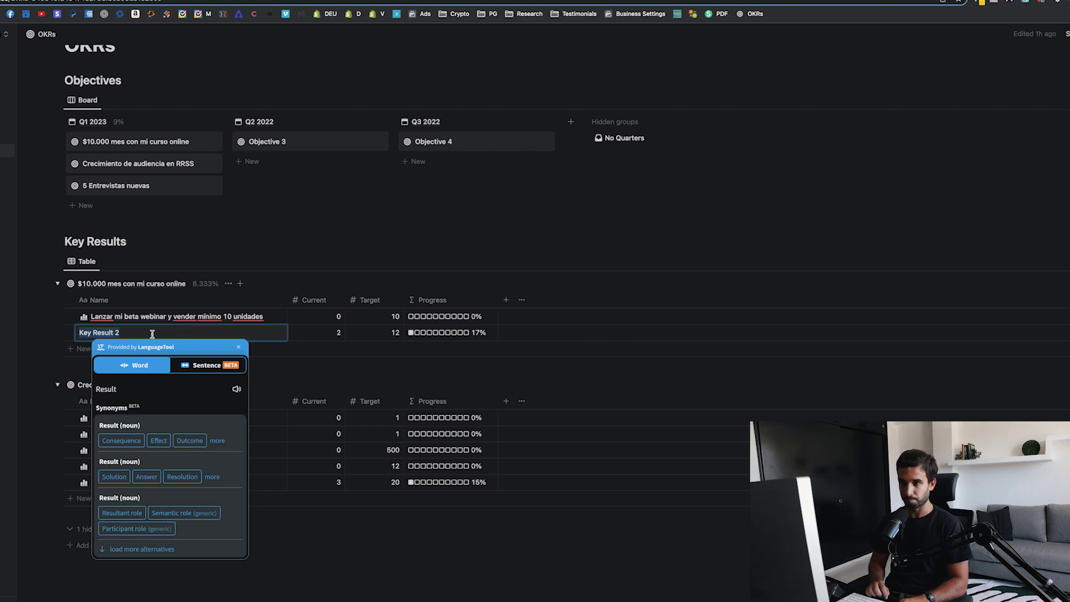
{"action": "type", "text": "Probar 10 creativos nuevos con mis anuncio"}
{"action": "key", "text": "Escape"}
{"action": "key", "text": "Right"}
{"action": "key", "text": "Right"}
{"action": "type", "text": "10"}
{"action": "key", "text": "Return"}
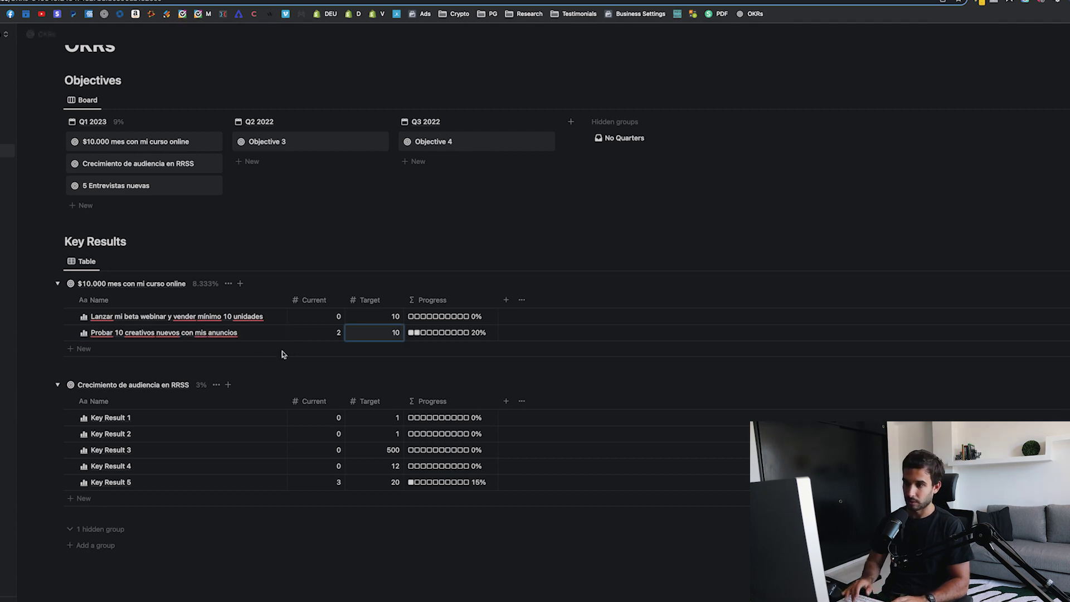
- Add the key result "Tener mi embudo evergreen creado y funcionando" to the $10.000 objective, with current value 0 and target 1
{"action": "left_click", "coordinate": [97, 349]}
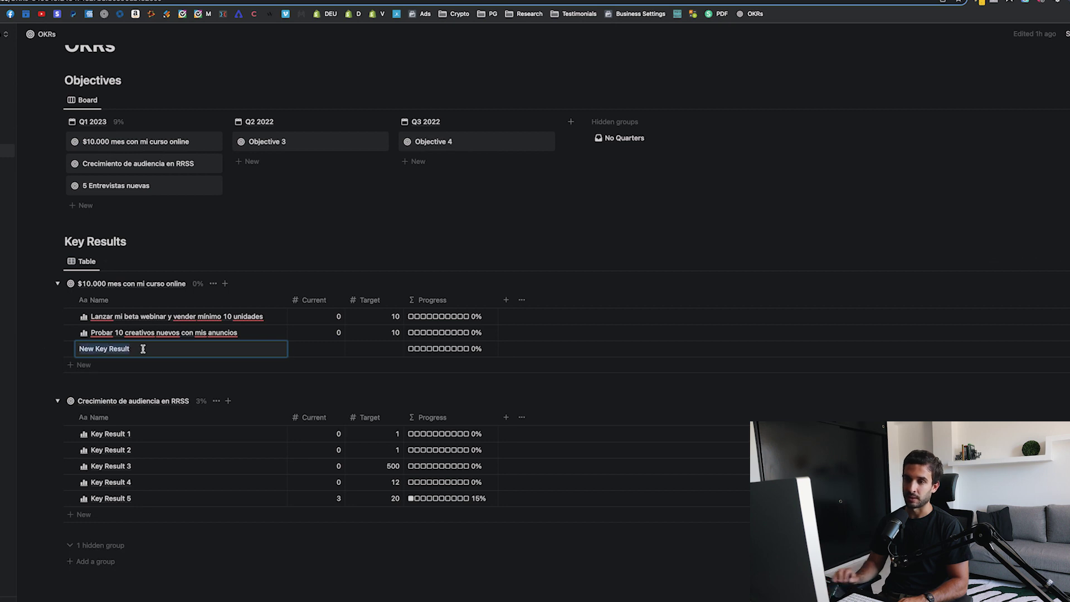
{"action": "type", "text": "Tener mi embudo evergreen creado y funcionando"}
{"action": "left_click", "coordinate": [333, 352]}
{"action": "type", "text": "0"}
{"action": "key", "text": "Return"}
{"action": "left_click", "coordinate": [377, 351]}
{"action": "type", "text": "10"}
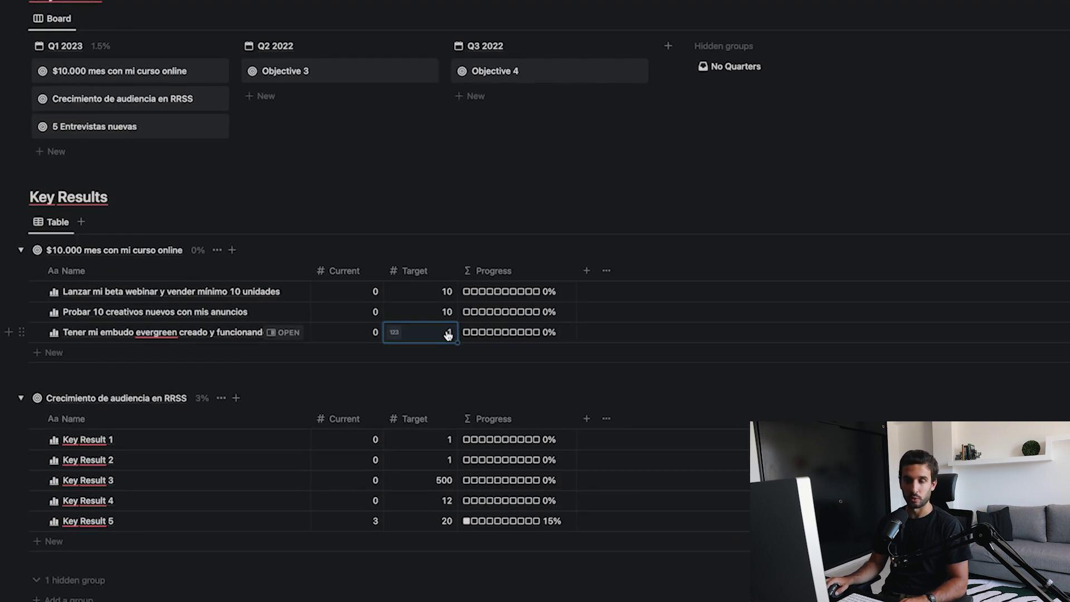
{"action": "key", "text": "Return"}
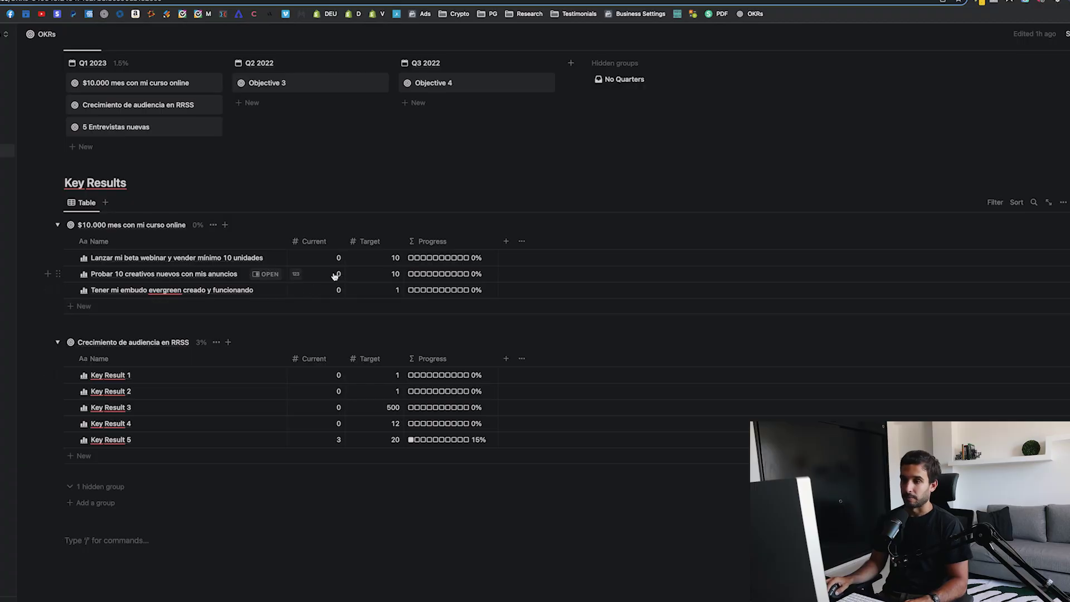
- Set the current values to 3 for "Probar 10 creativos nuevos con mis anuncios" and 4 for the beta webinar key result, and reload the page
{"action": "left_click", "coordinate": [334, 273]}
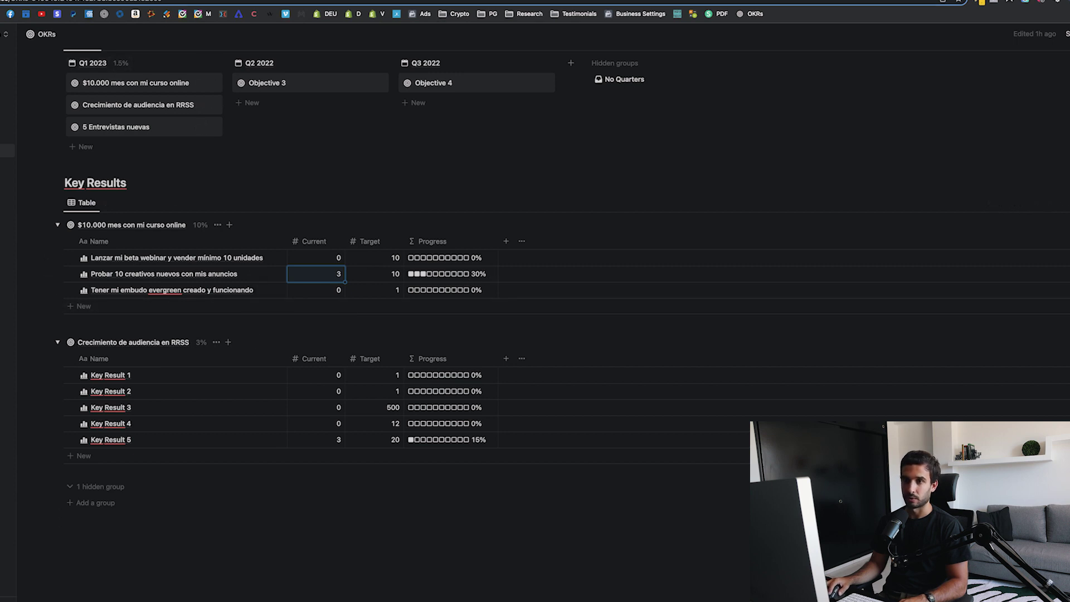
{"action": "left_click", "coordinate": [101, 125]}
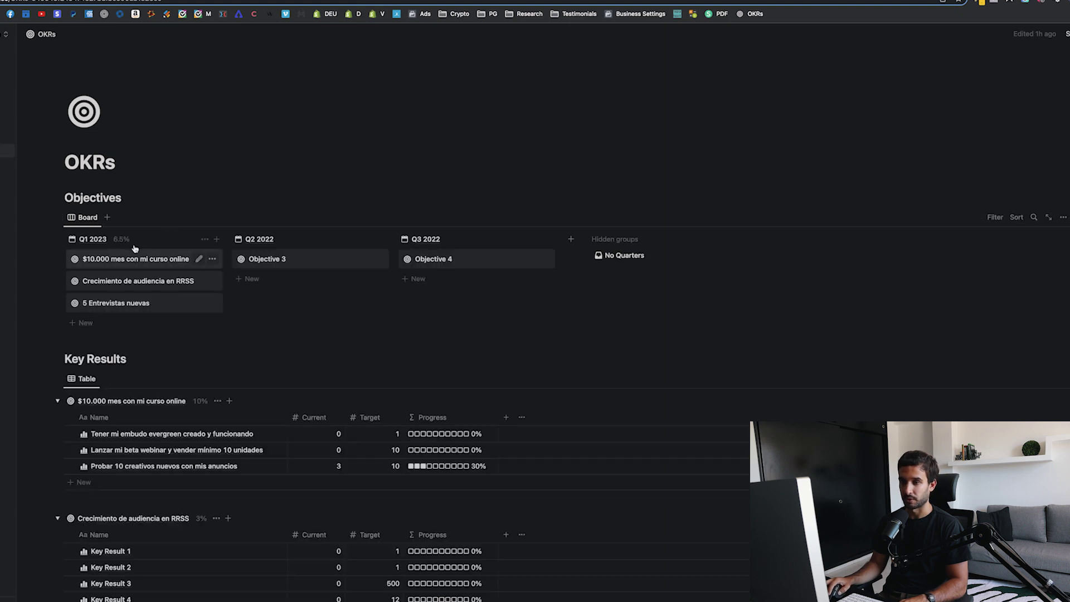
{"action": "scroll", "coordinate": [123, 248], "scroll_direction": "down", "scroll_amount": 2}
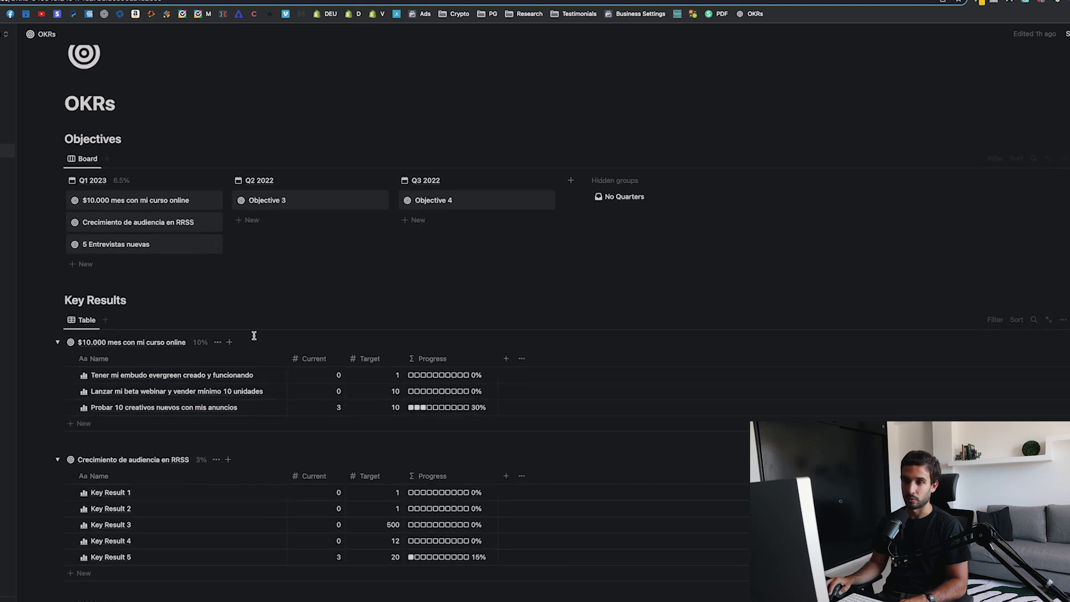
{"action": "left_click", "coordinate": [323, 375]}
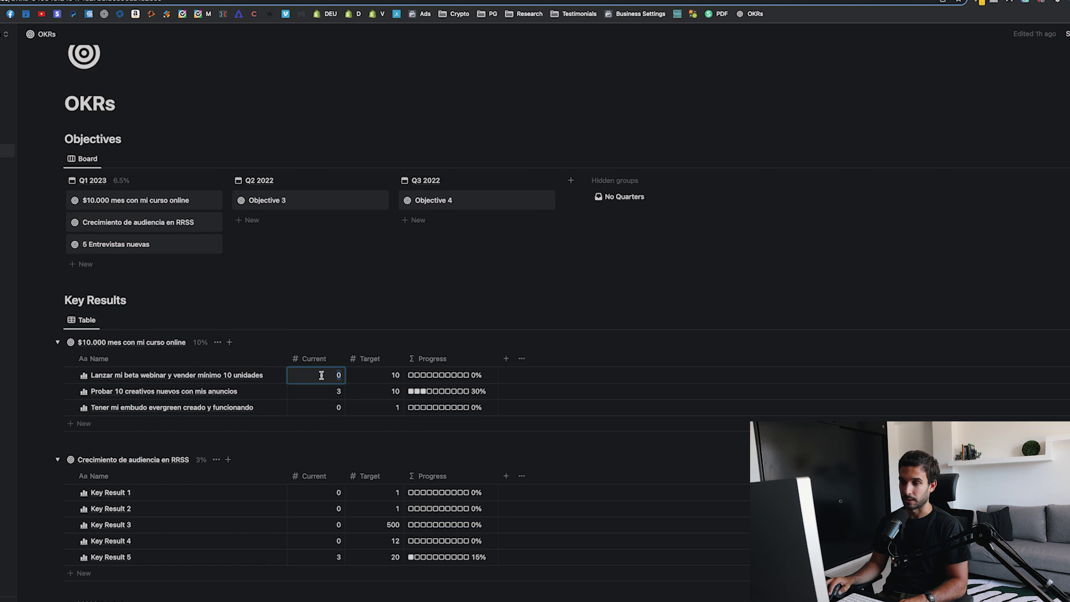
{"action": "type", "text": "4"}
{"action": "key", "text": "Return"}
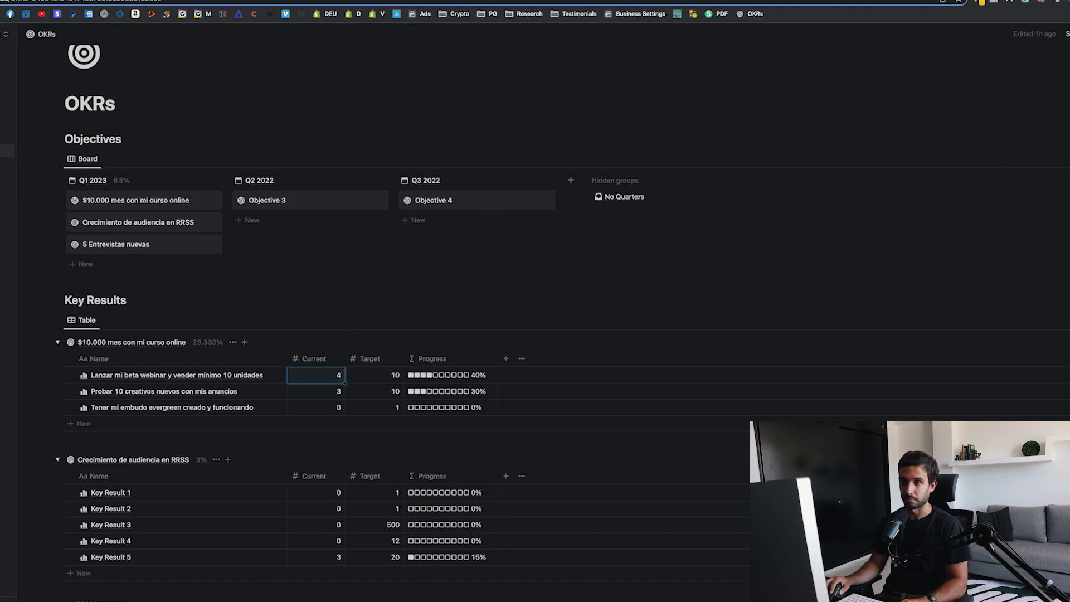
{"action": "key", "text": "super+r"}
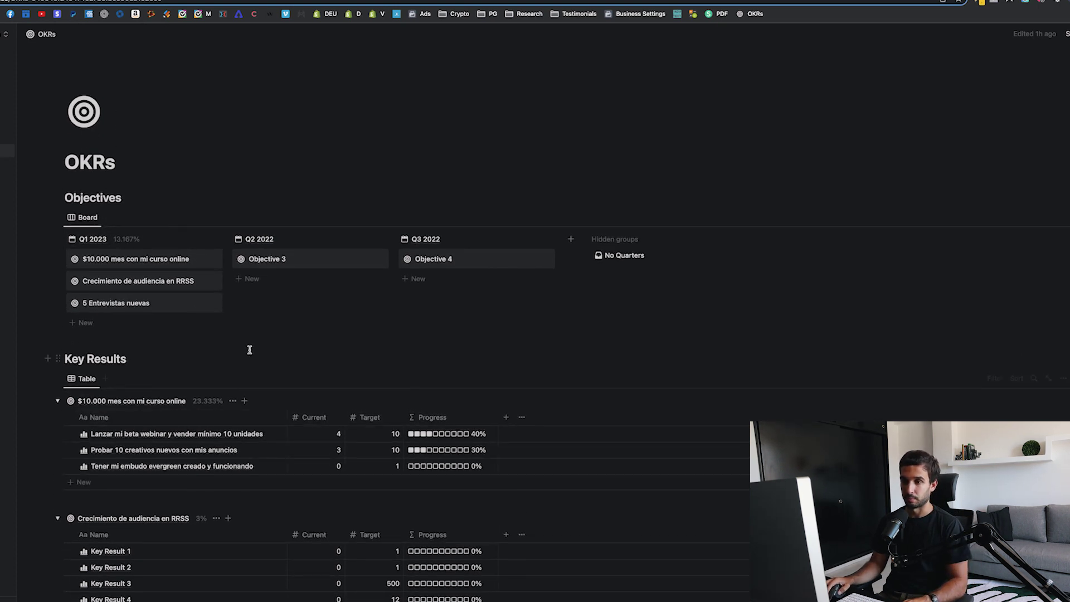
{"action": "scroll", "coordinate": [250, 349], "scroll_direction": "down", "scroll_amount": 3}
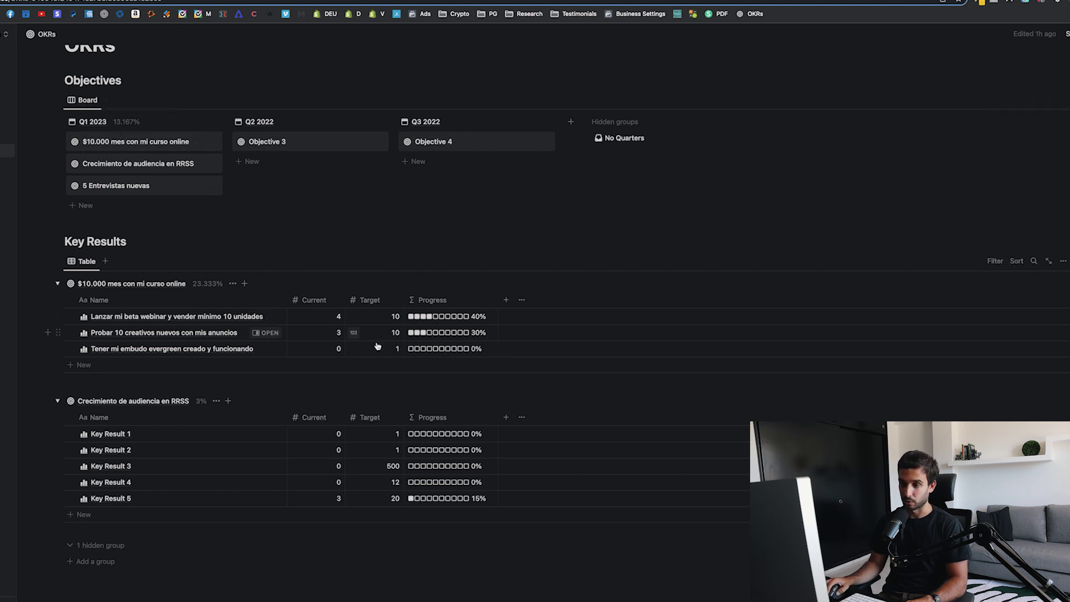
- Set the current values to 1 for "Tener mi embudo evergreen creado y funcionando" and 4 for "Probar 10 creativos nuevos con mis anuncios"
{"action": "left_click", "coordinate": [329, 348]}
{"action": "type", "text": "1"}
{"action": "key", "text": "Return"}
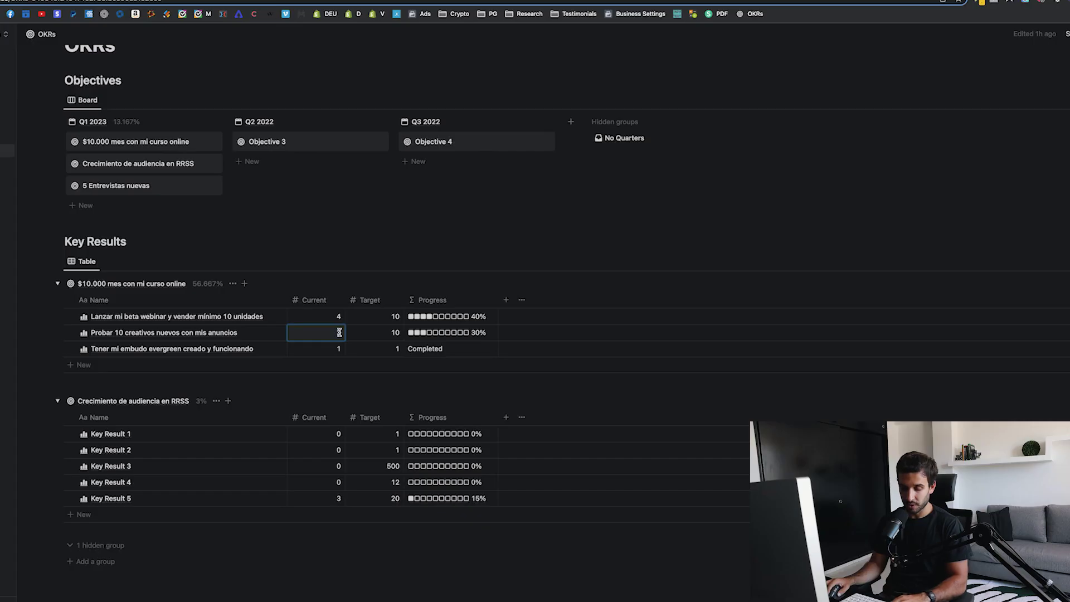
{"action": "left_click", "coordinate": [316, 349]}
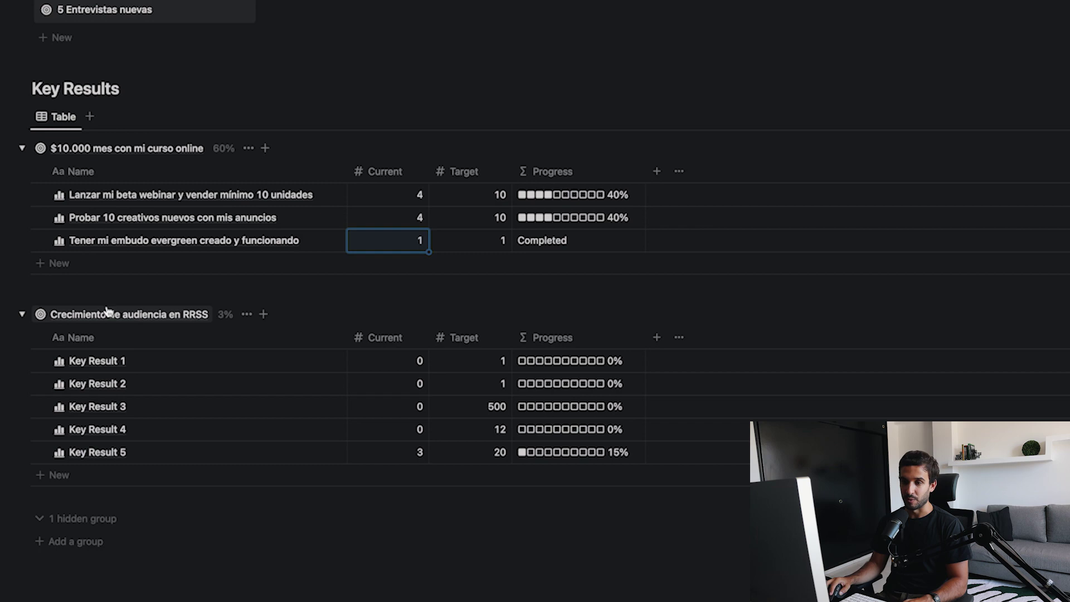
- Rename Key Result 1 of "Crecimiento de audiencia en RRSS" as "Subir 30 videos a youtube" and set its target to 30
{"action": "left_click", "coordinate": [135, 360]}
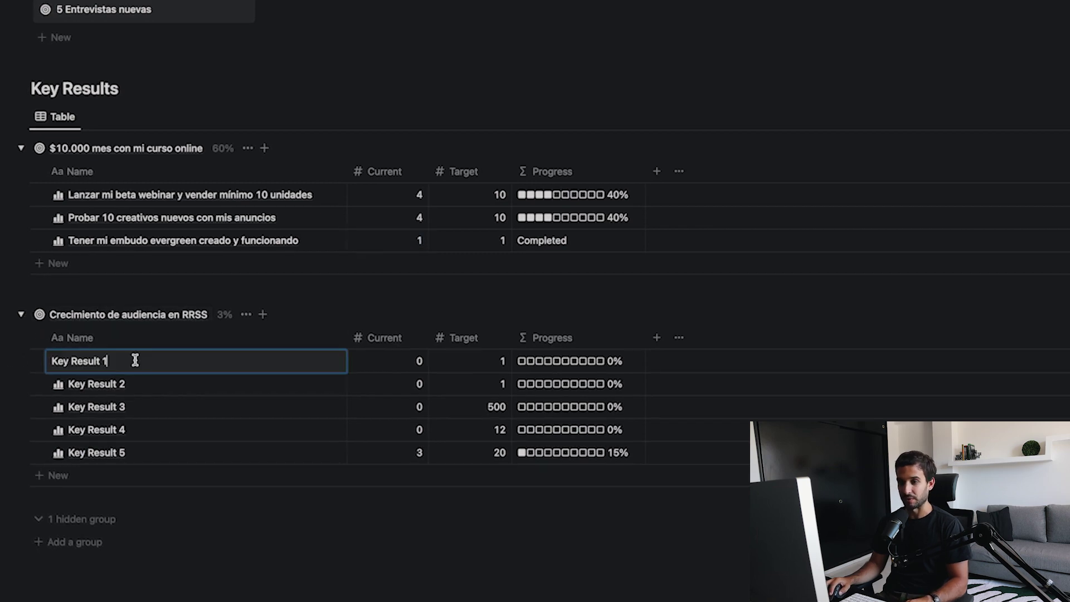
{"action": "type", "text": "Su"}
{"action": "type", "text": "bir 30 videos a youtube"}
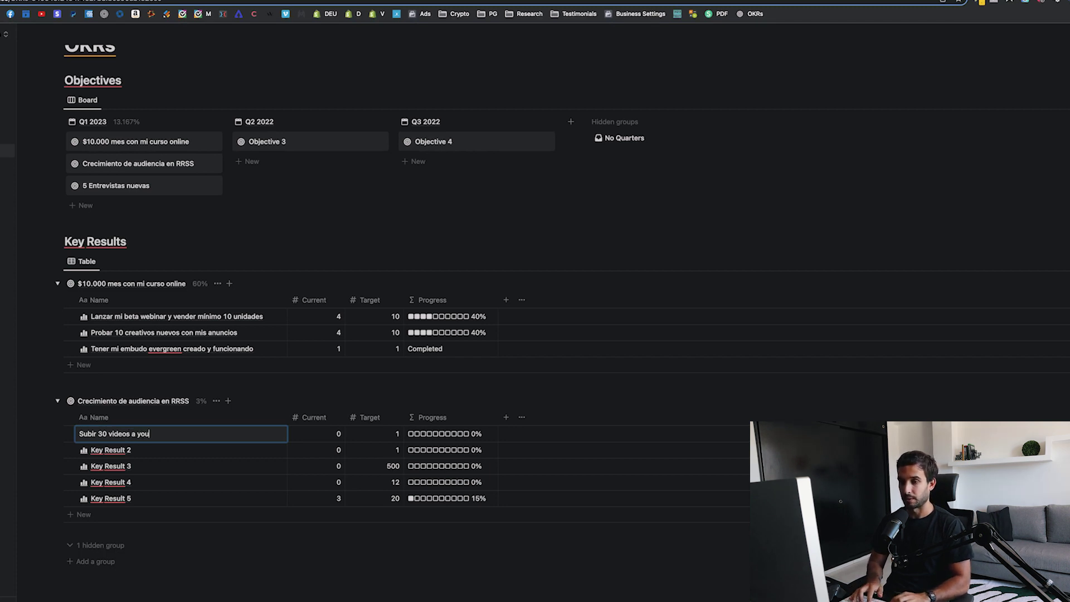
{"action": "key", "text": "Escape"}
{"action": "left_click", "coordinate": [378, 433]}
- Rename Key Result 2 of "Crecimiento de audiencia en RRSS" as "Subir 20 videos a IG" and set its target to 20
{"action": "left_click", "coordinate": [152, 454]}
{"action": "type", "text": "Subir 20 videos a IG"}
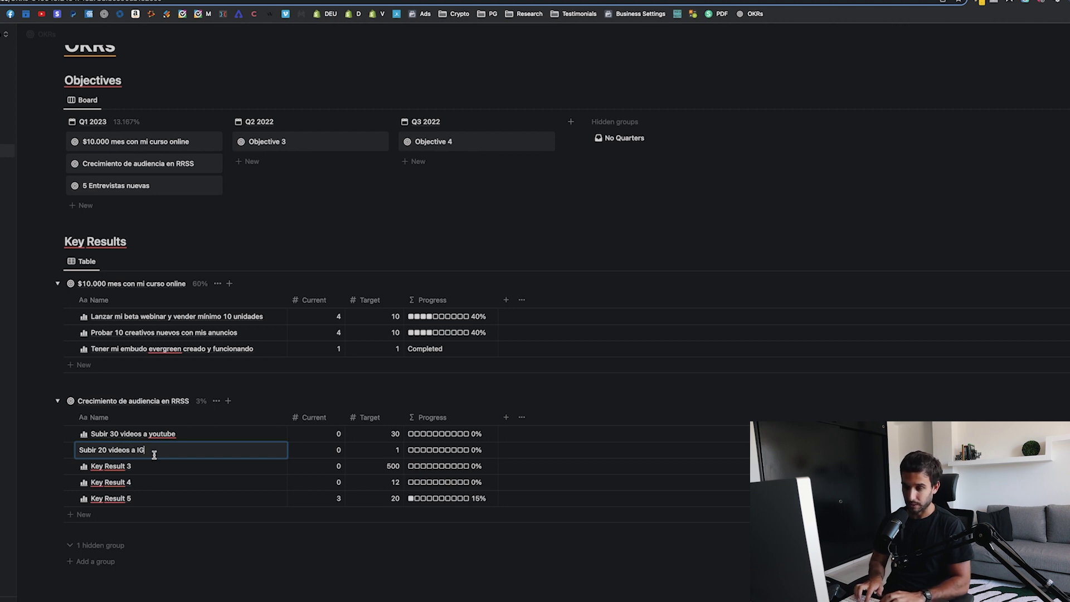
{"action": "left_click", "coordinate": [388, 446]}
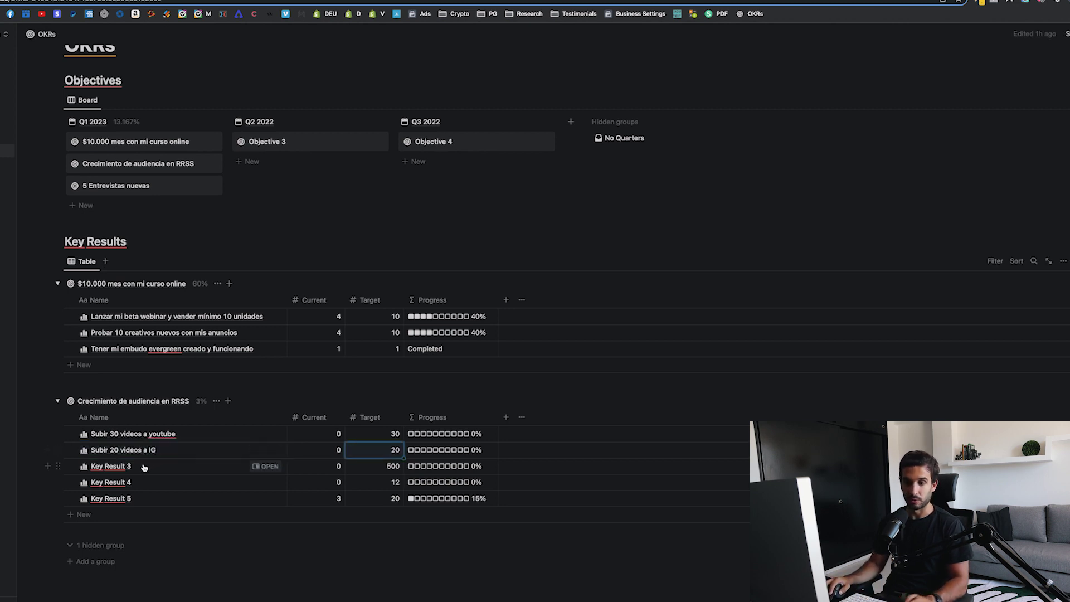
{"action": "key", "text": "Escape"}
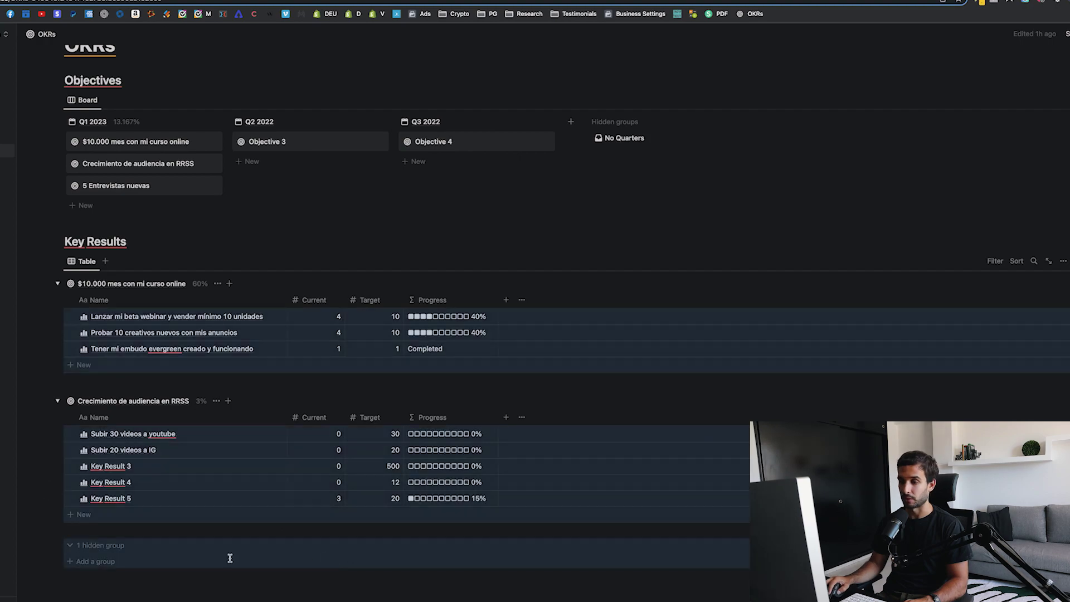
{"action": "left_click", "coordinate": [363, 498]}
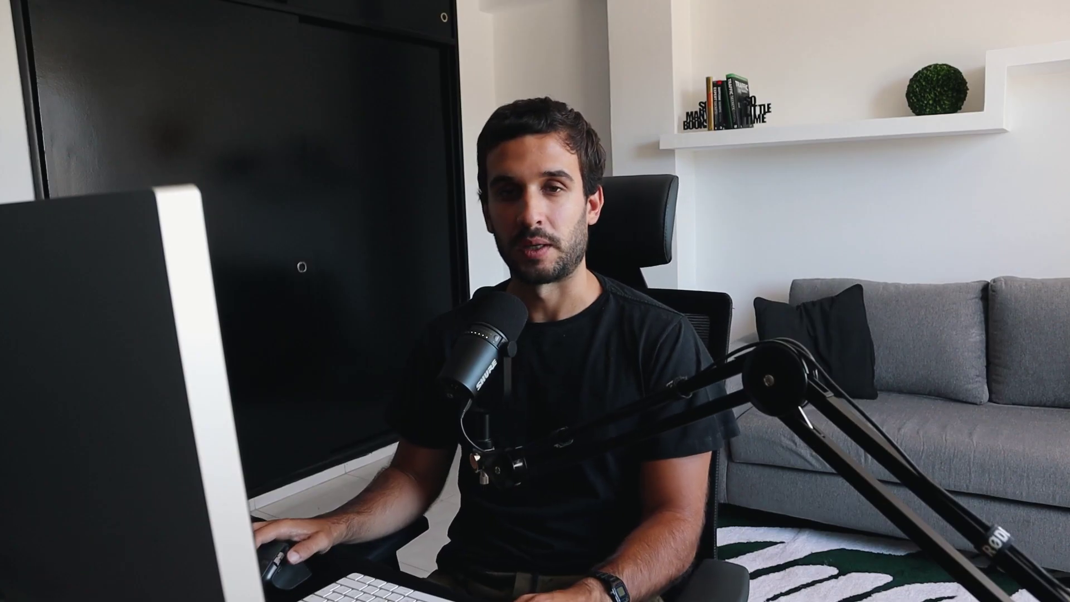